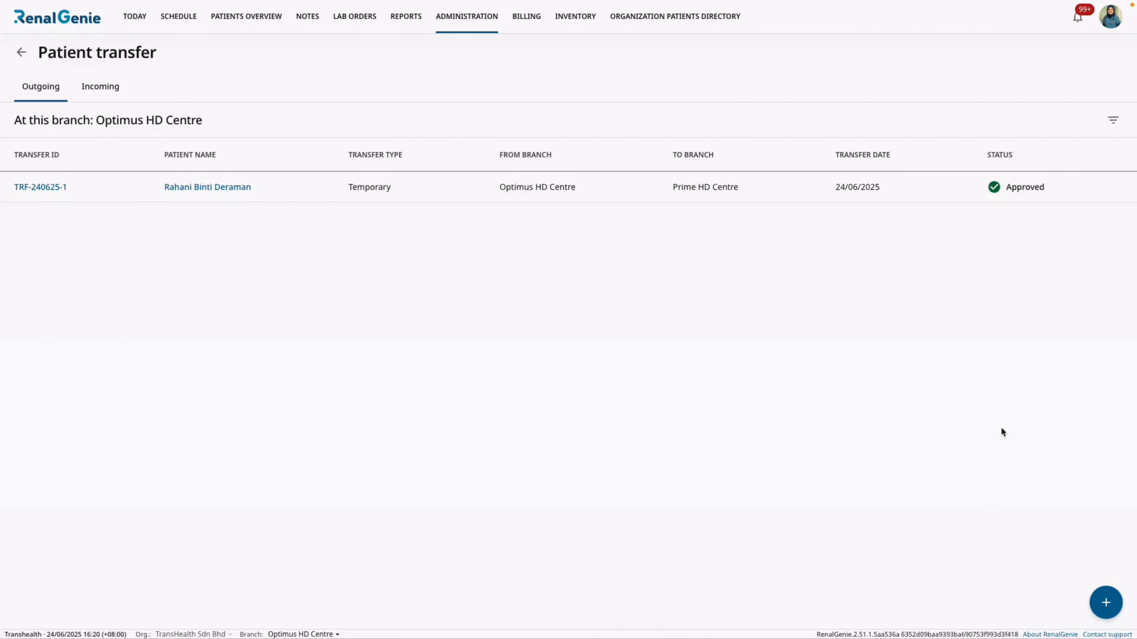
Initiate and confirm a new patient transfer, entering the patient's name, transfer type Temporary and destination branch Prime HD Centre.
{"action": "left_click", "coordinate": [1106, 604]}
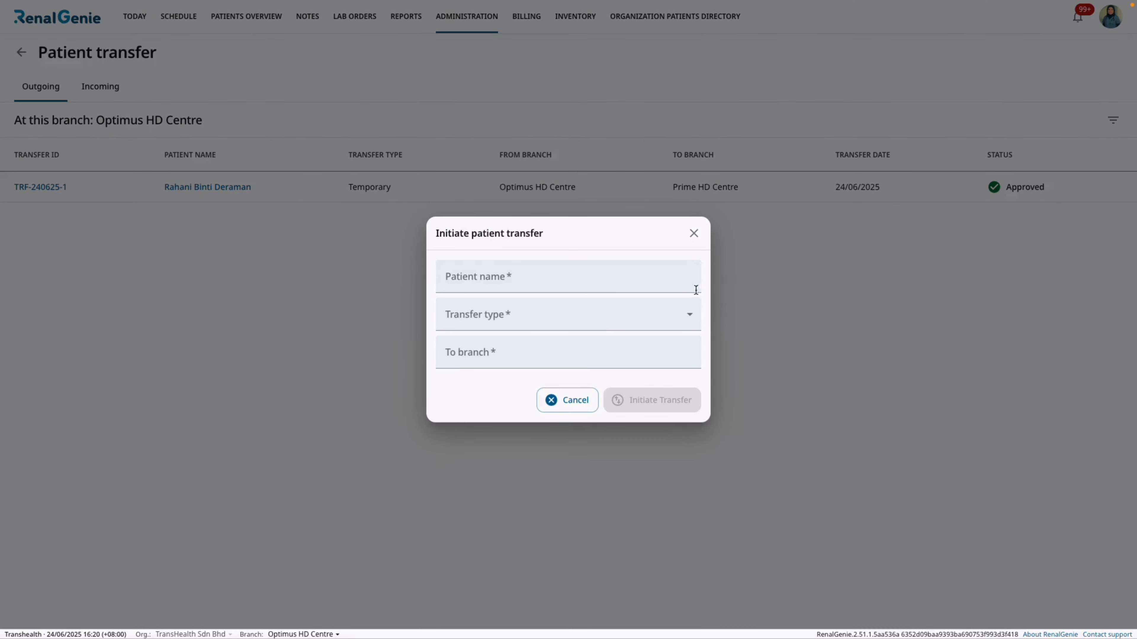
{"action": "left_click", "coordinate": [678, 283]}
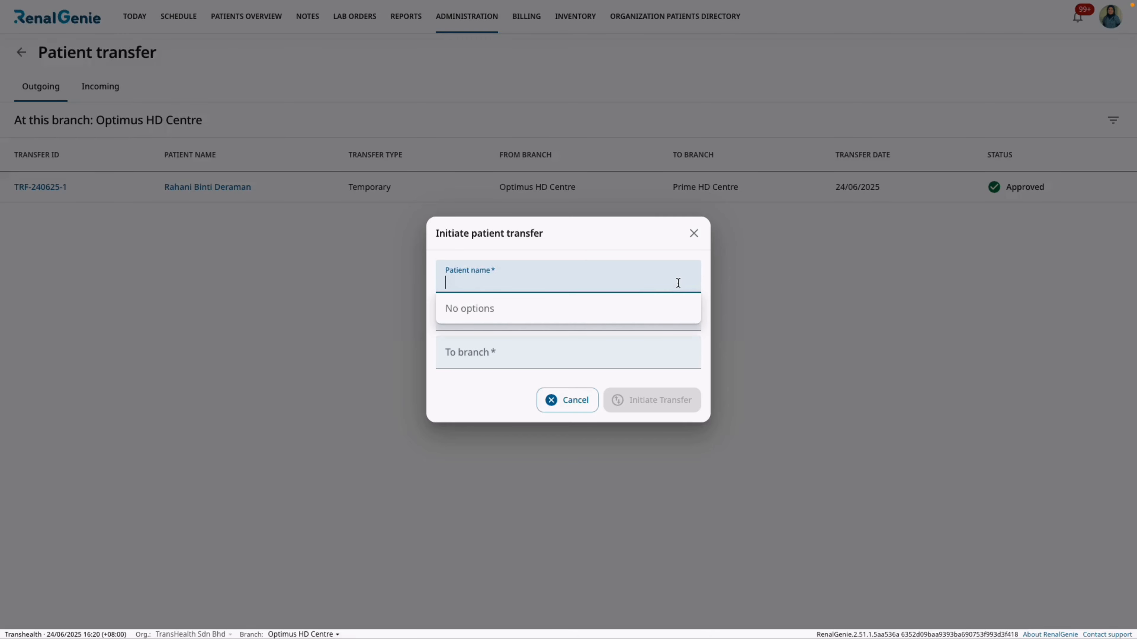
{"action": "type", "text": "wong"}
{"action": "left_click", "coordinate": [667, 302]}
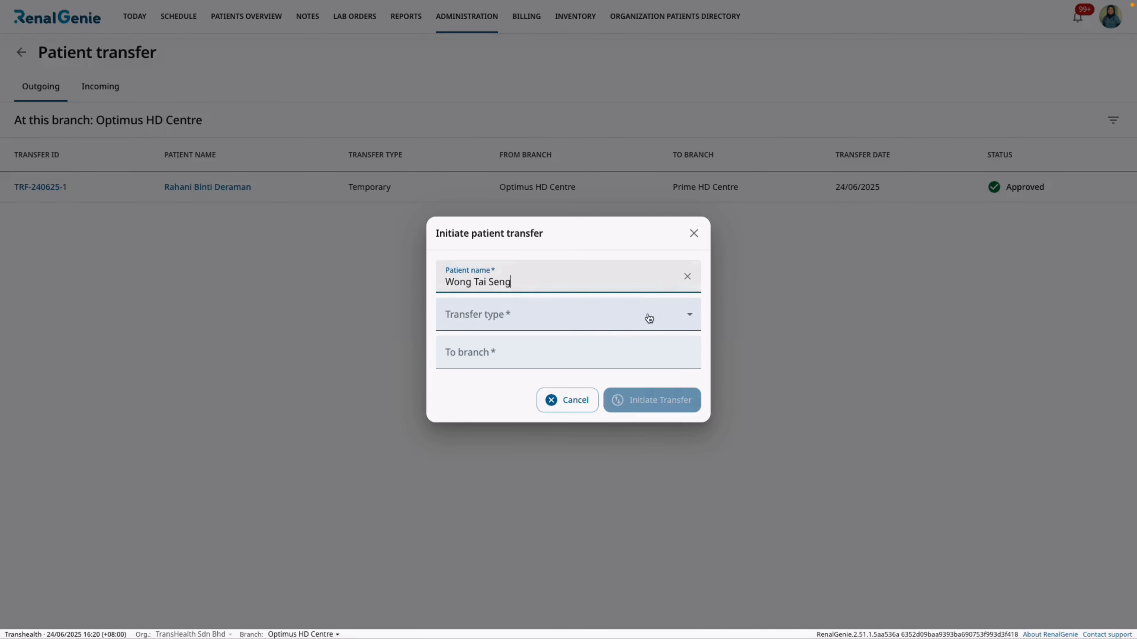
{"action": "left_click", "coordinate": [641, 316]}
{"action": "left_click", "coordinate": [638, 343]}
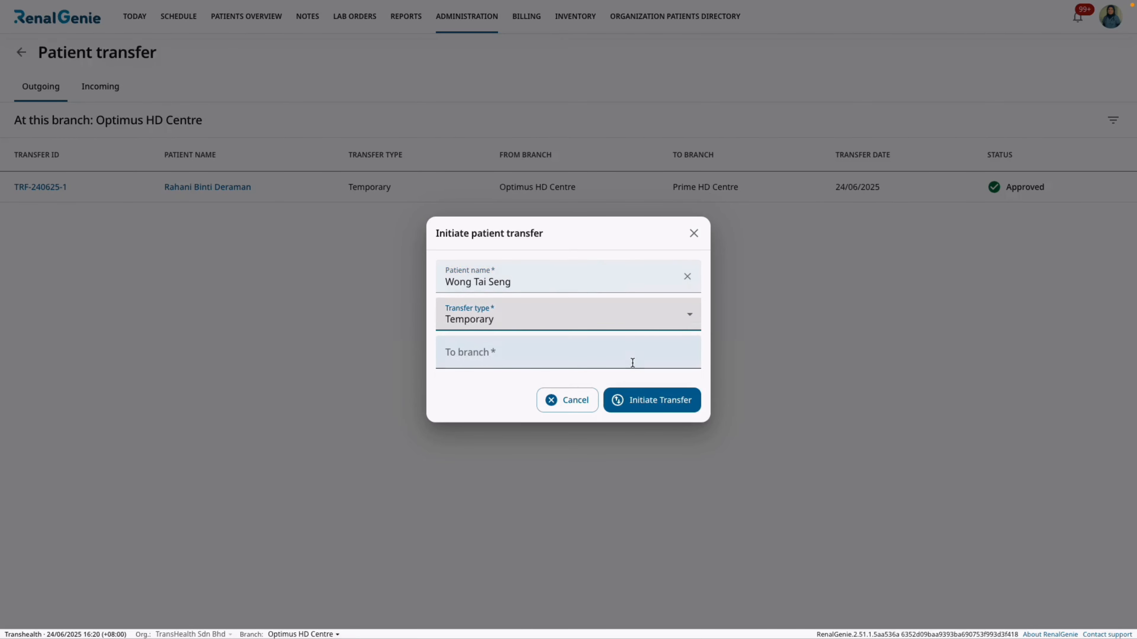
{"action": "left_click", "coordinate": [632, 359]}
{"action": "type", "text": "pr"}
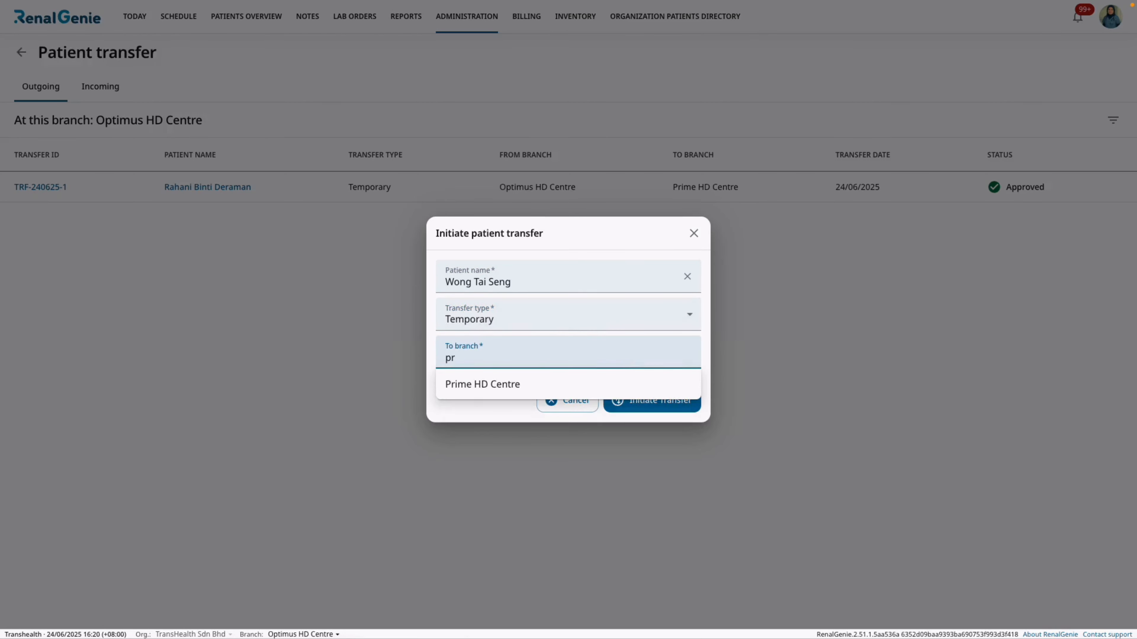
{"action": "left_click", "coordinate": [626, 387]}
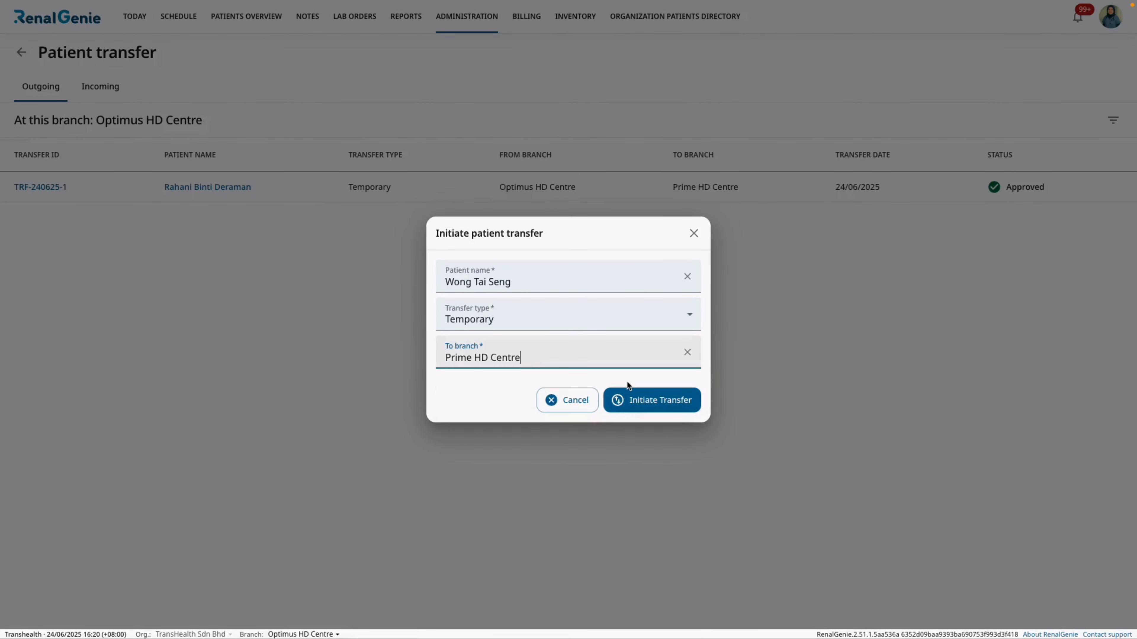
{"action": "left_click", "coordinate": [637, 400]}
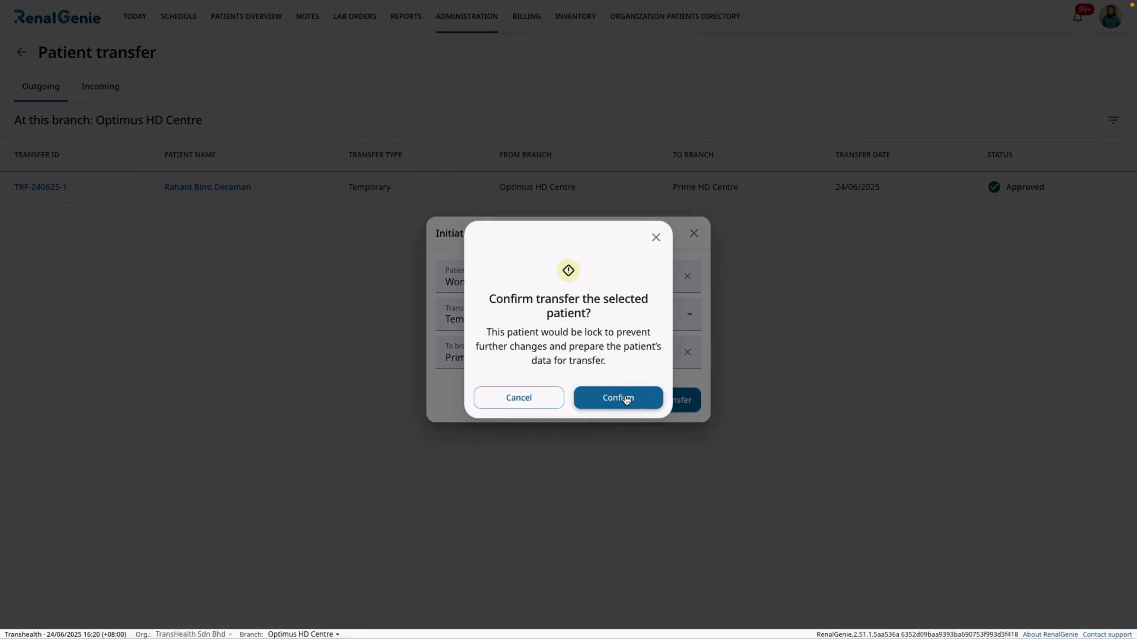
{"action": "left_click", "coordinate": [638, 400]}
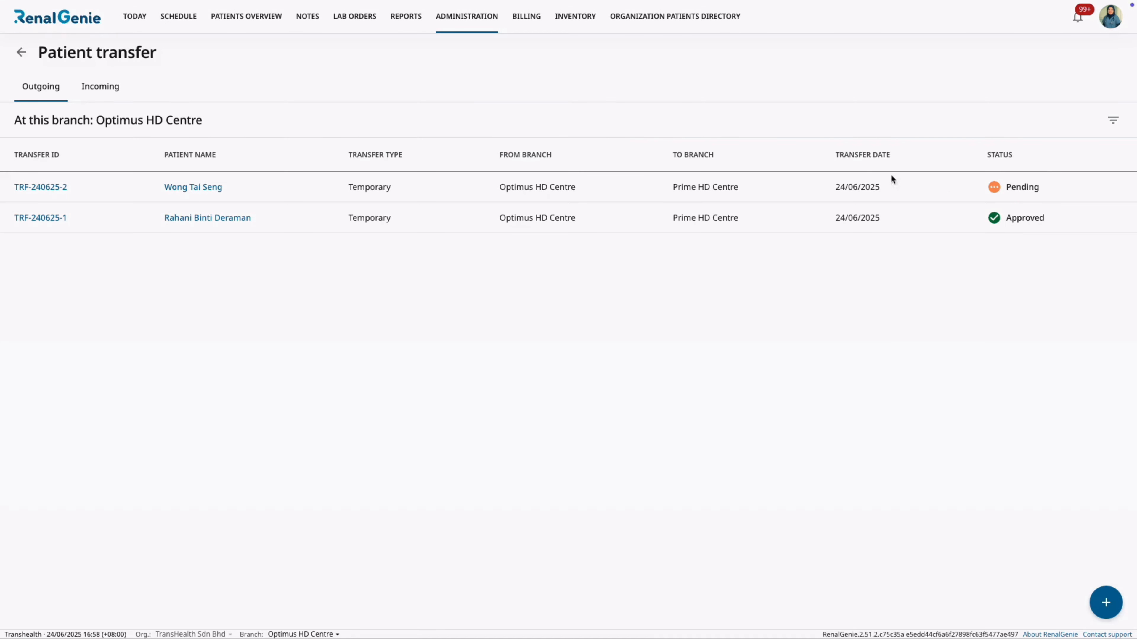
Open the record of the patient listed as Transferring in the patients overview and examine the transfer status and HD prescriptions.
{"action": "left_click", "coordinate": [236, 20]}
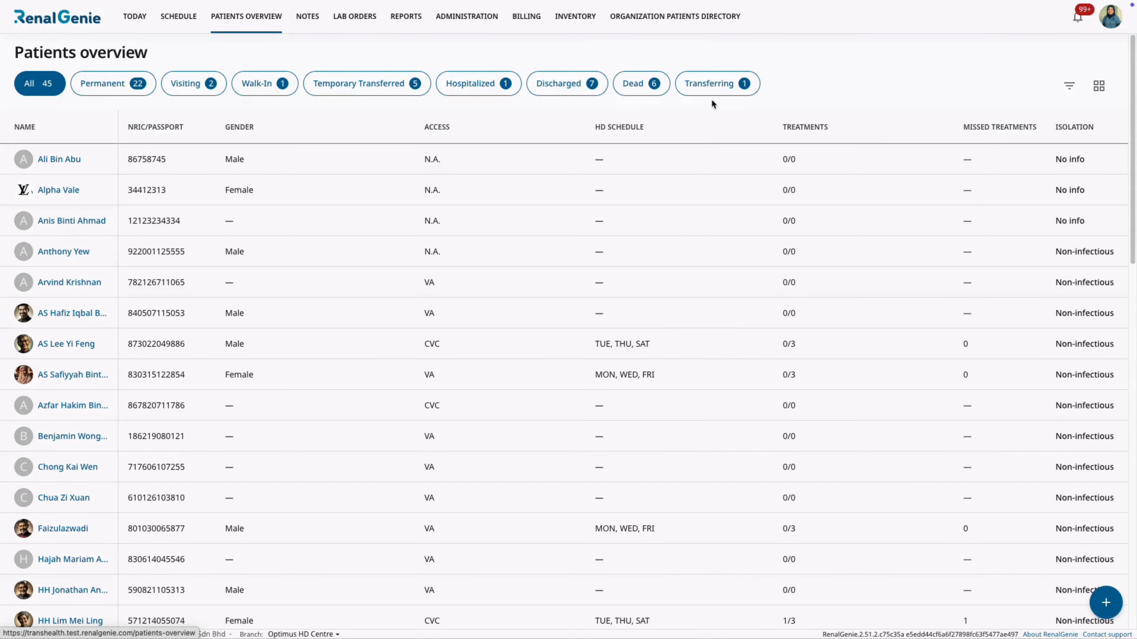
{"action": "left_click", "coordinate": [707, 85]}
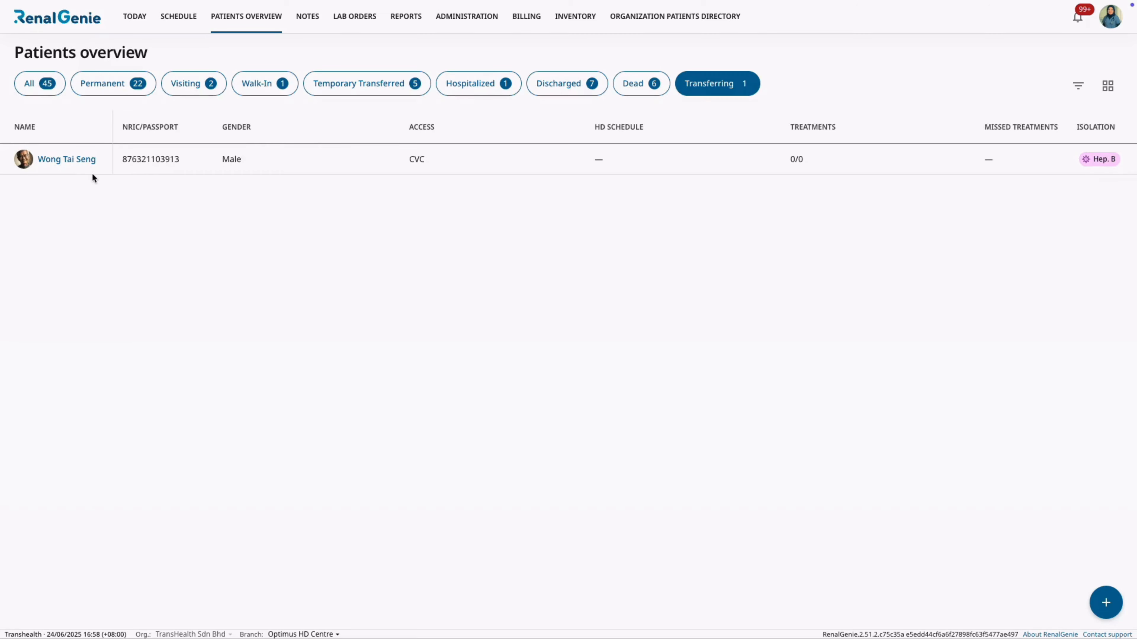
{"action": "left_click", "coordinate": [67, 159]}
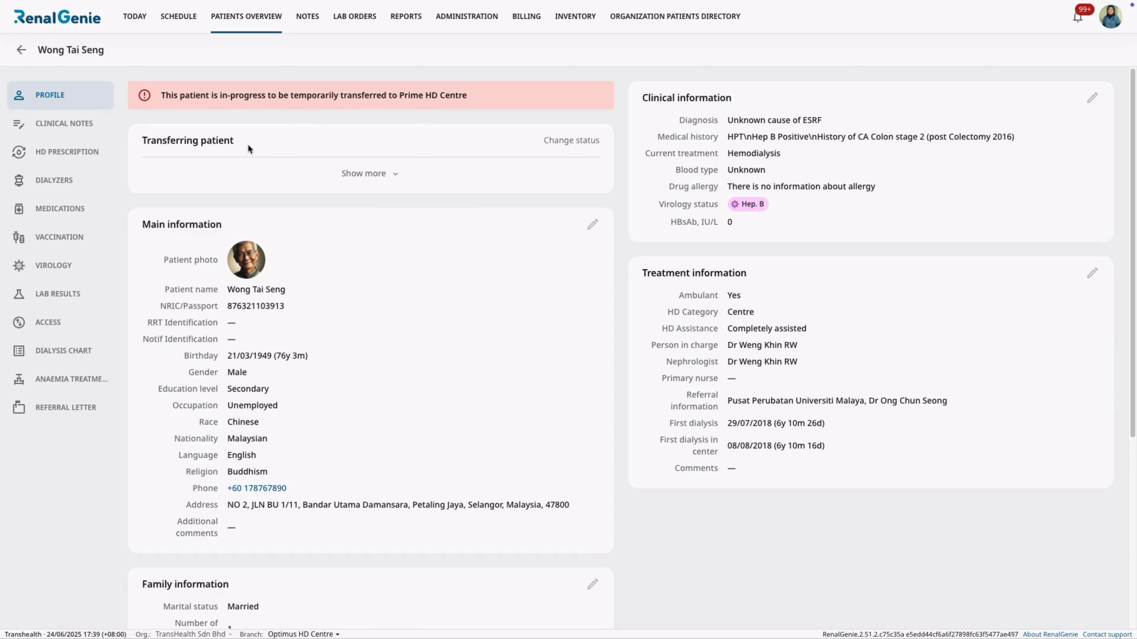
{"action": "left_click", "coordinate": [374, 174]}
{"action": "left_click", "coordinate": [74, 152]}
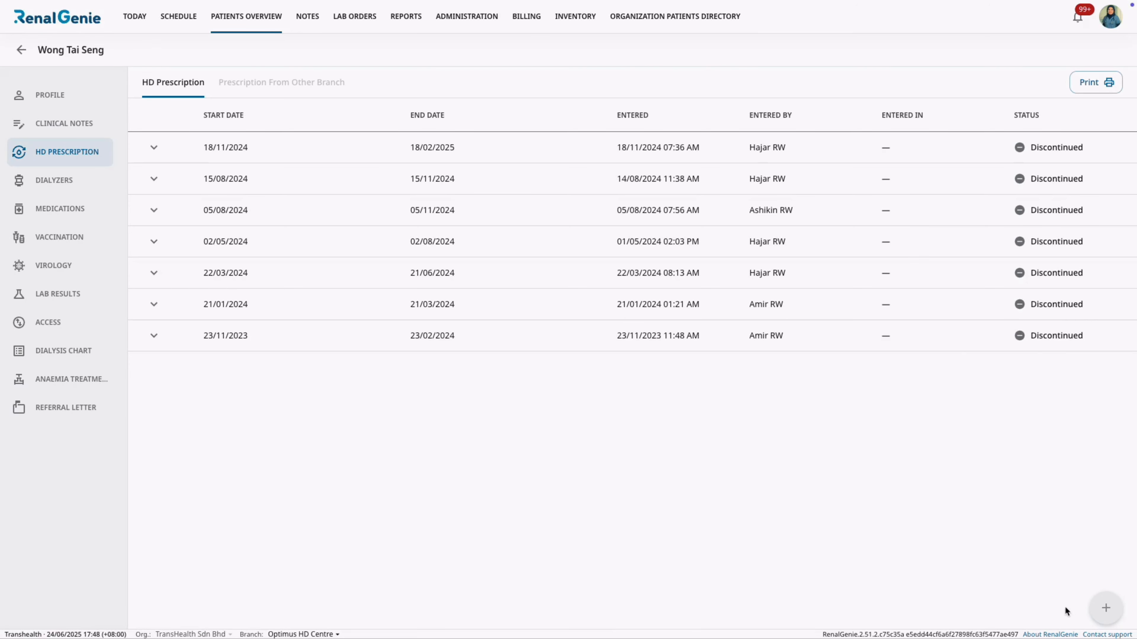
{"action": "left_click", "coordinate": [152, 148]}
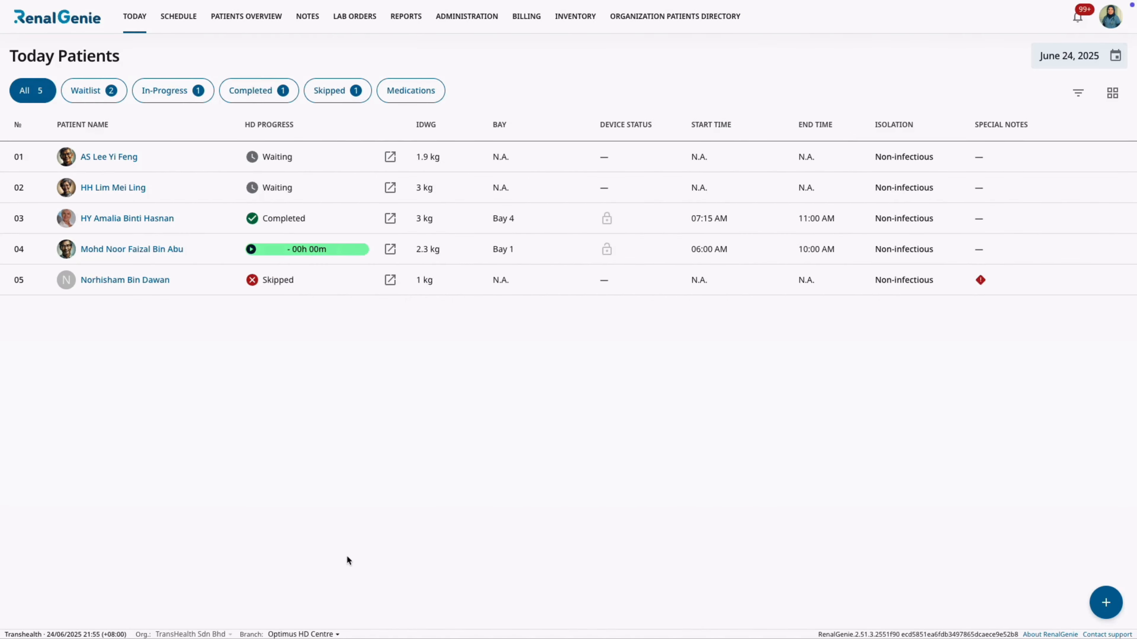
Switch the branch to Prime HD Centre and open its incoming patient transfers.
{"action": "left_click", "coordinate": [331, 634]}
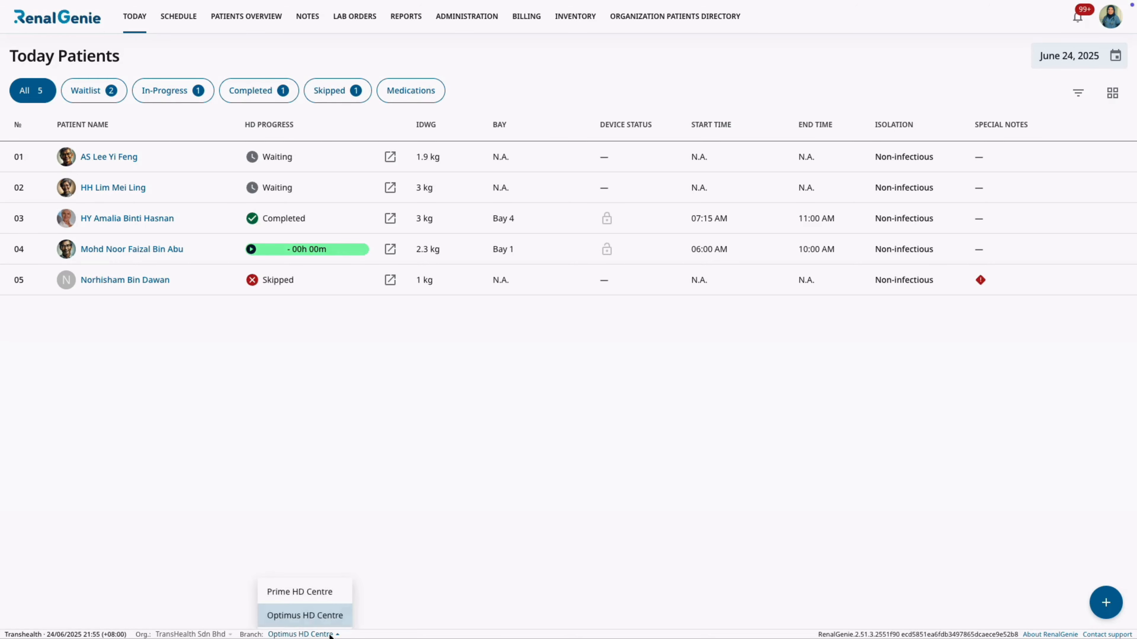
{"action": "left_click", "coordinate": [326, 598]}
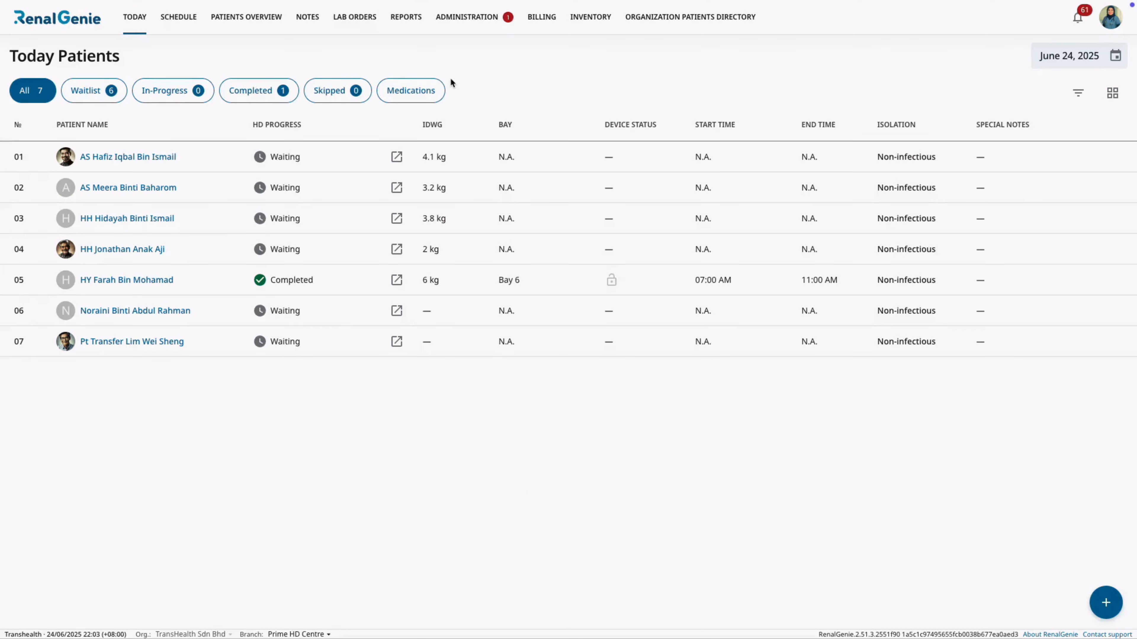
{"action": "left_click", "coordinate": [471, 21]}
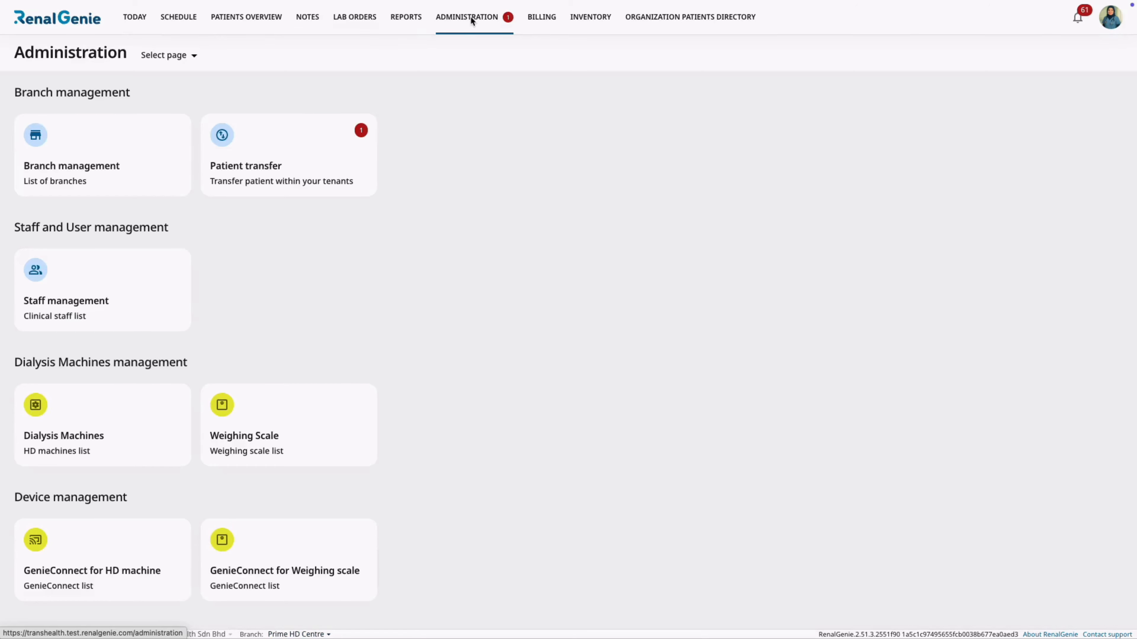
{"action": "left_click", "coordinate": [343, 153]}
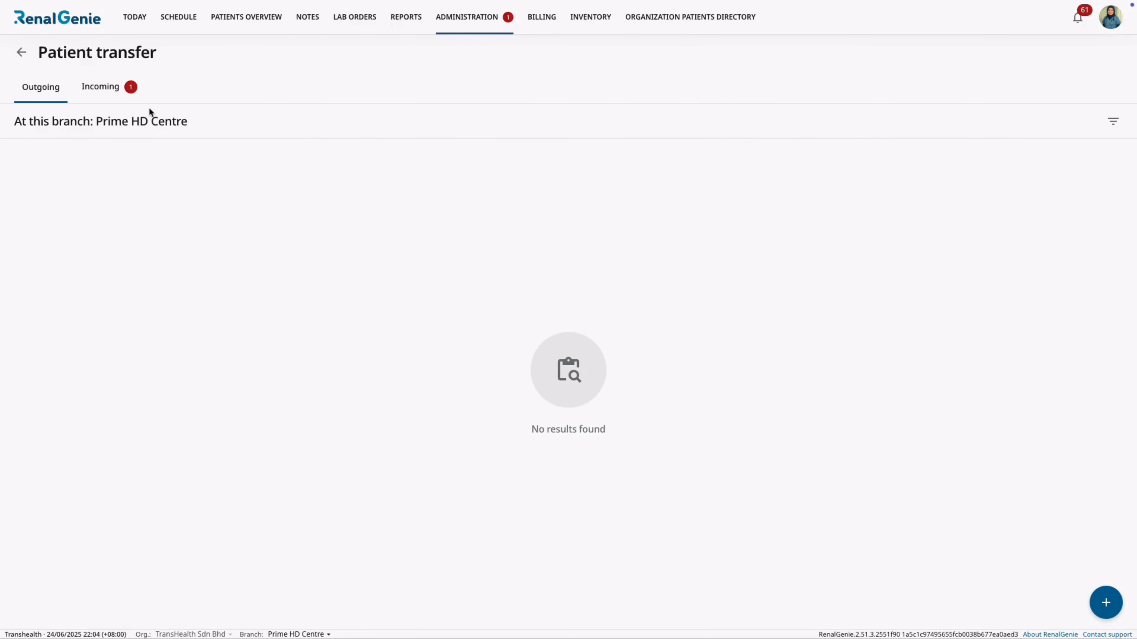
{"action": "left_click", "coordinate": [104, 88]}
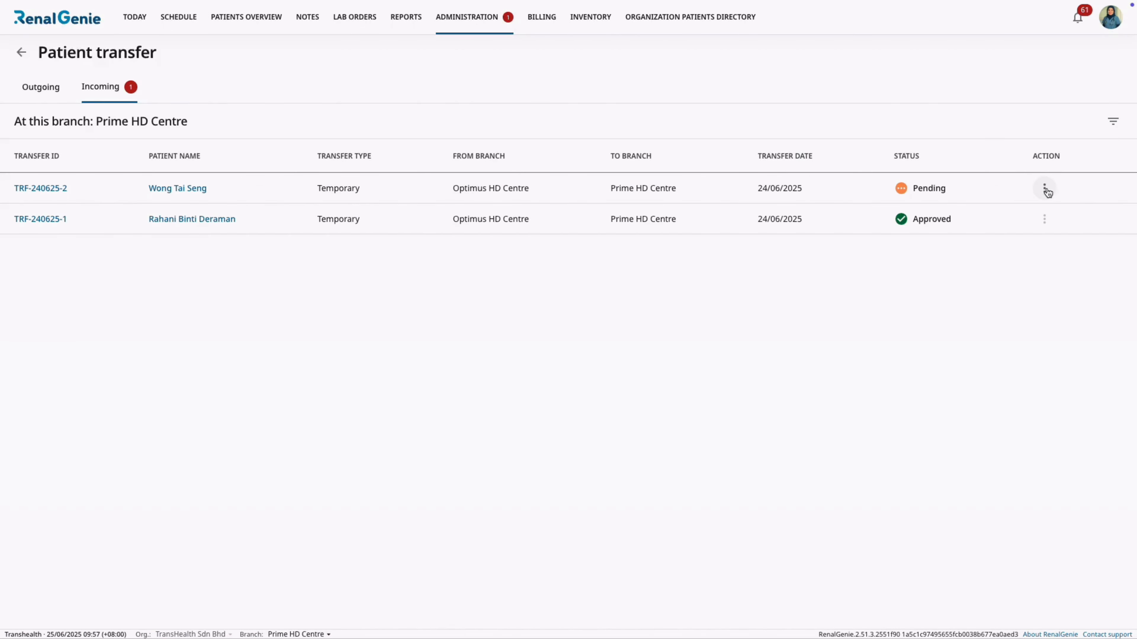
{"action": "left_click", "coordinate": [1044, 189]}
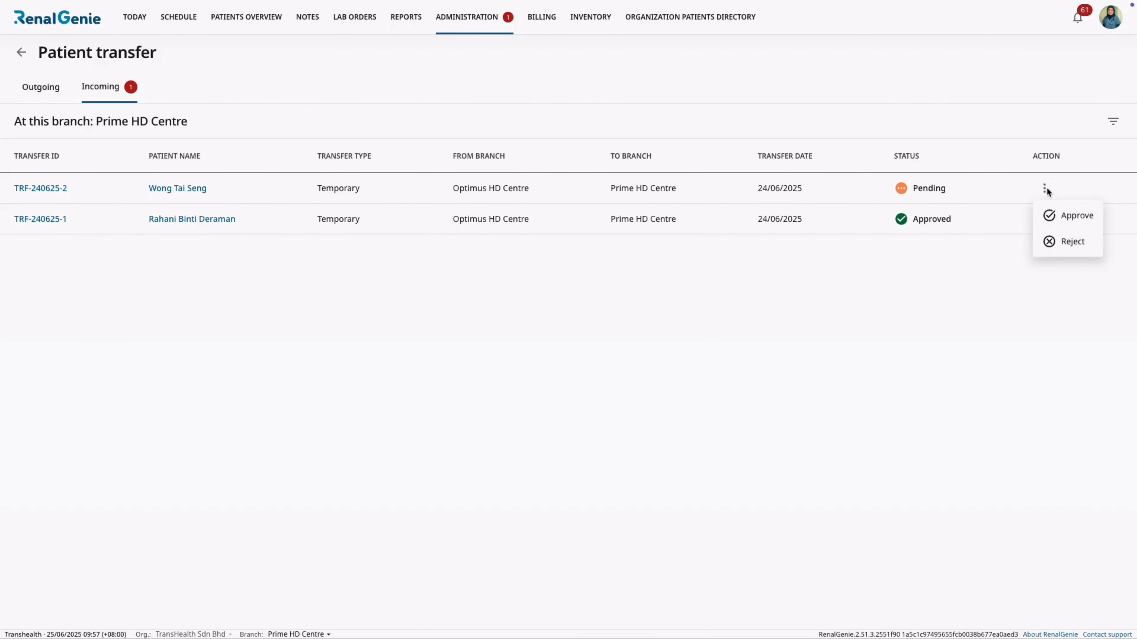
{"action": "left_click", "coordinate": [1057, 217]}
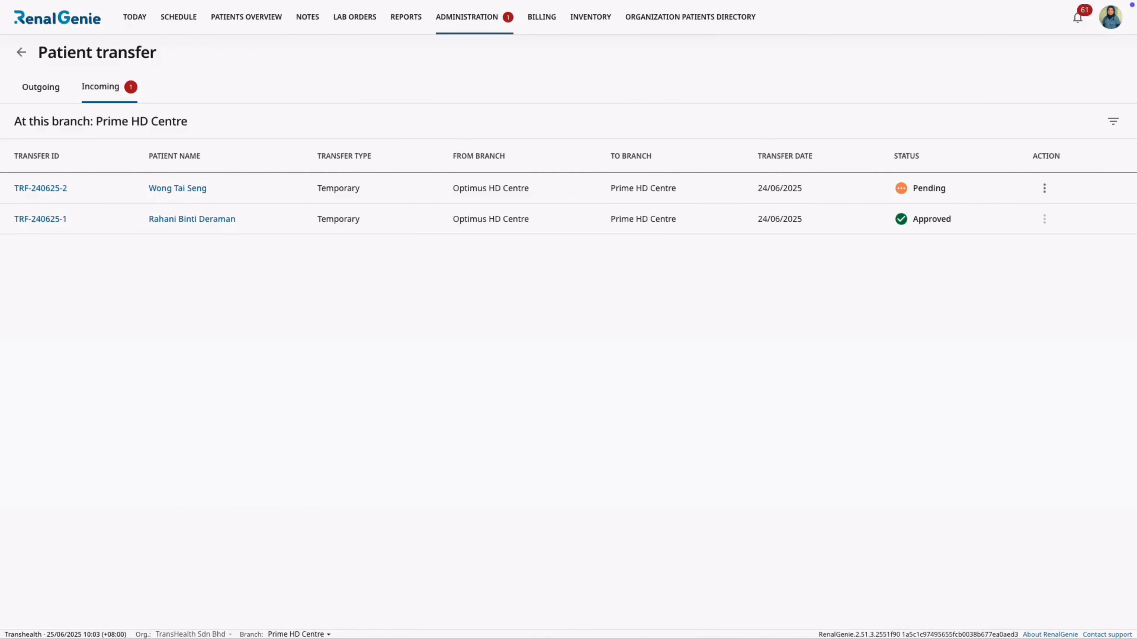
{"action": "left_click", "coordinate": [1044, 190]}
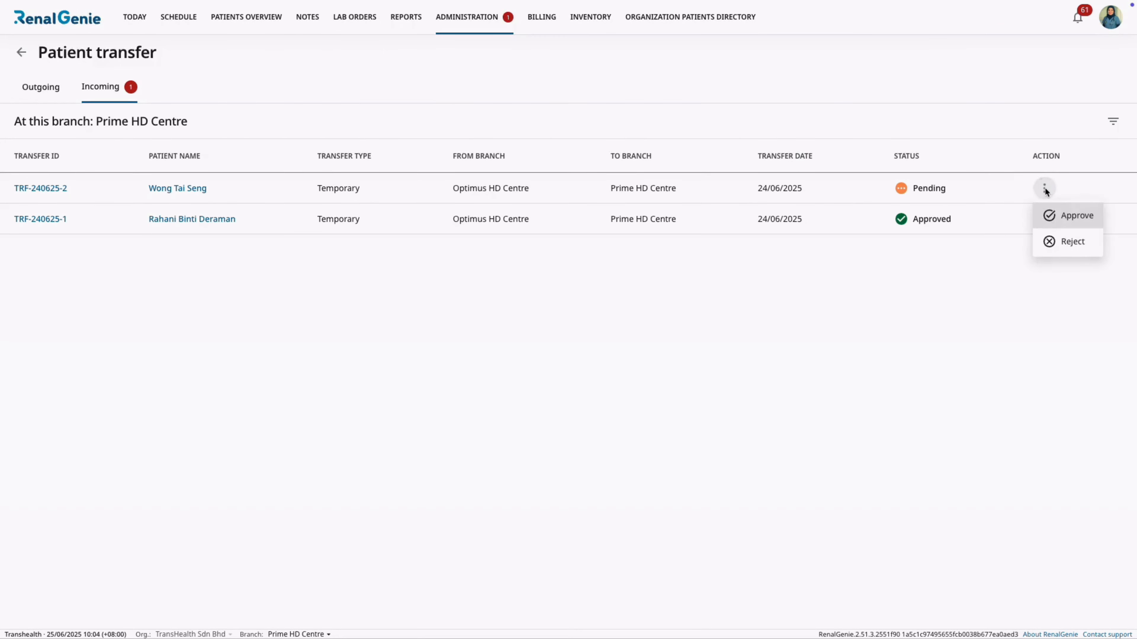
{"action": "left_click", "coordinate": [1056, 242]}
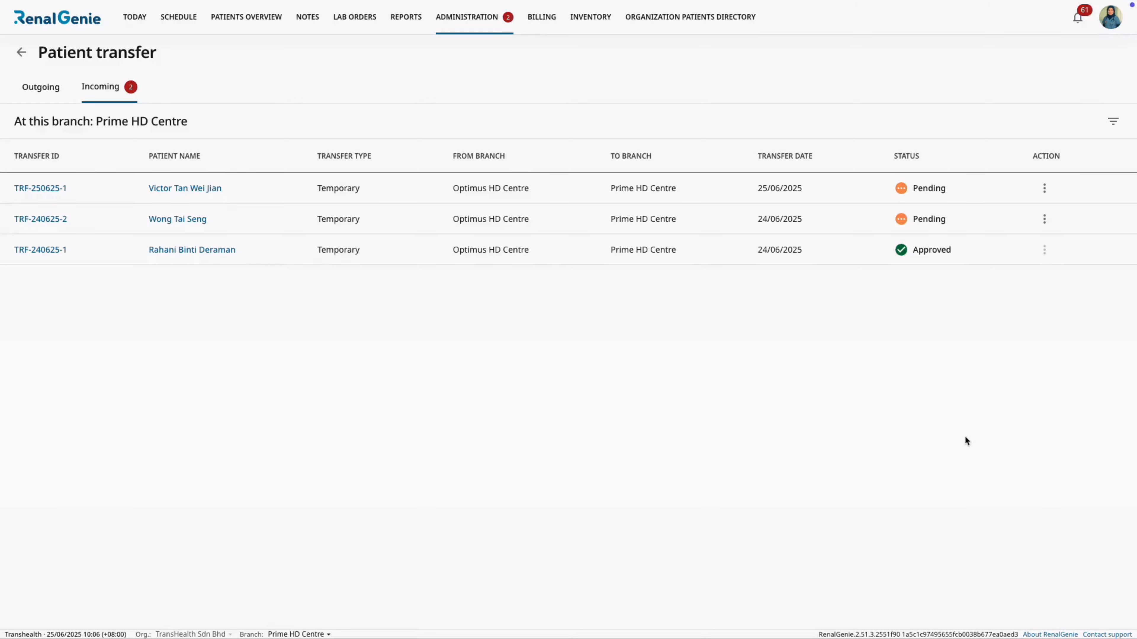
Approve the pending incoming transfer from Optimus HD Centre dated 24/06/2025.
{"action": "left_click", "coordinate": [1045, 219]}
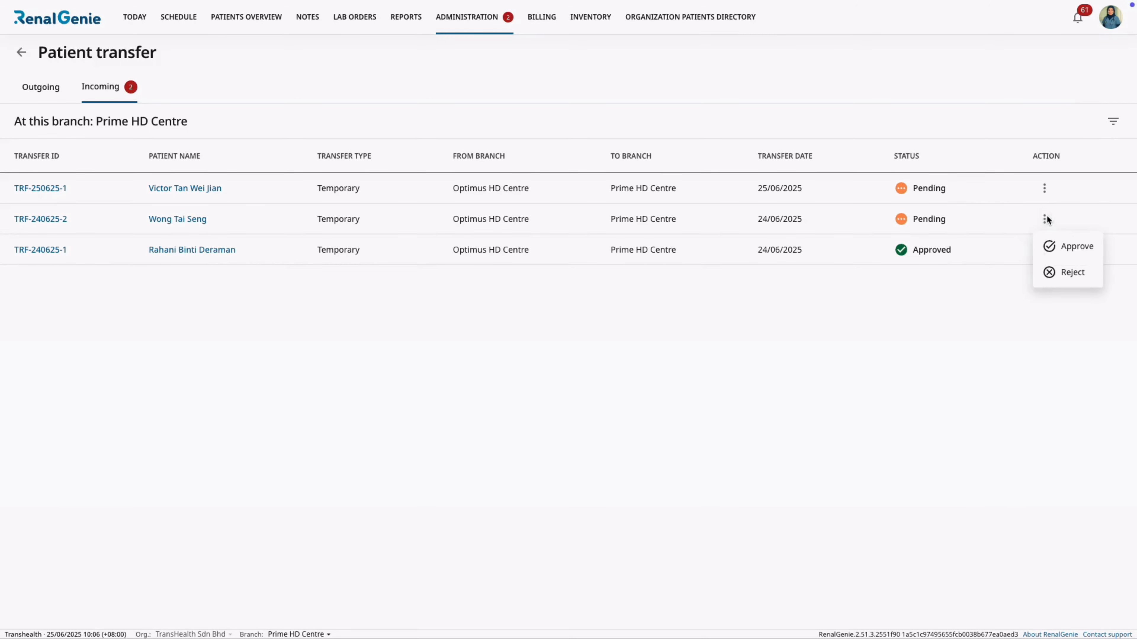
{"action": "left_click", "coordinate": [1045, 247]}
{"action": "left_click", "coordinate": [638, 379]}
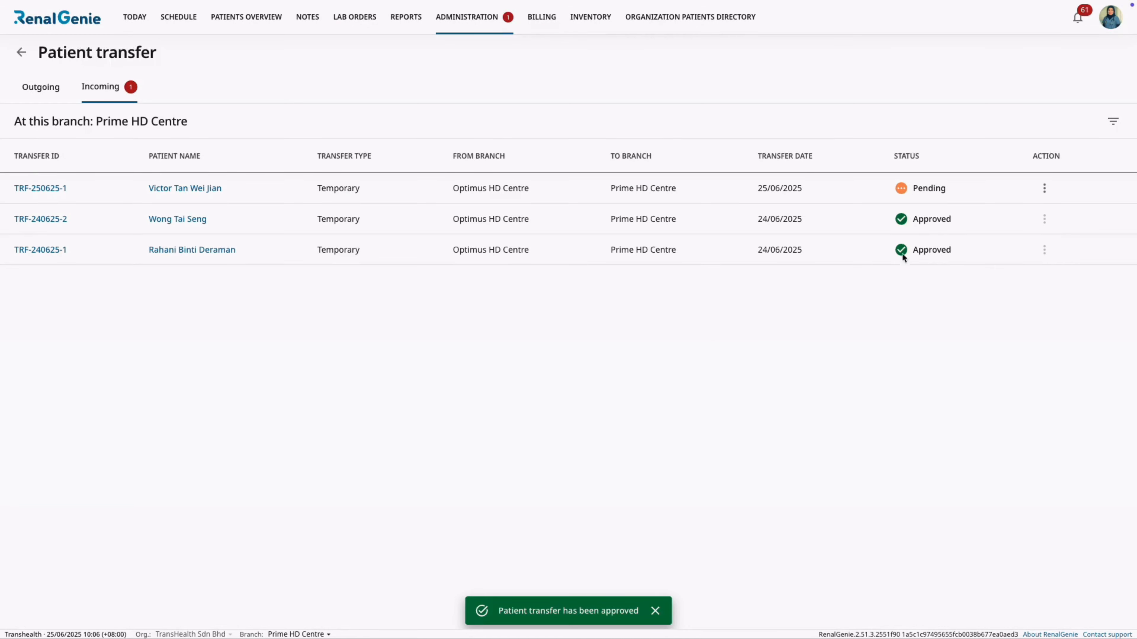
Reject the pending incoming transfer from Optimus HD Centre dated 25/06/2025 and confirm the rejection.
{"action": "left_click", "coordinate": [1044, 188]}
{"action": "left_click", "coordinate": [1047, 239]}
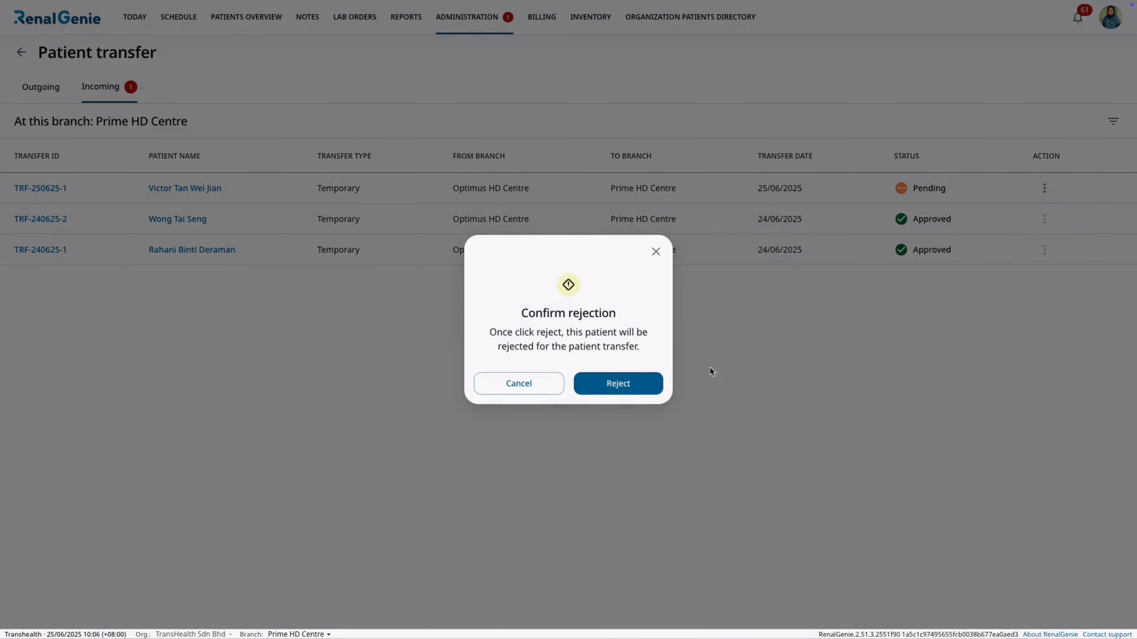
{"action": "left_click", "coordinate": [620, 383]}
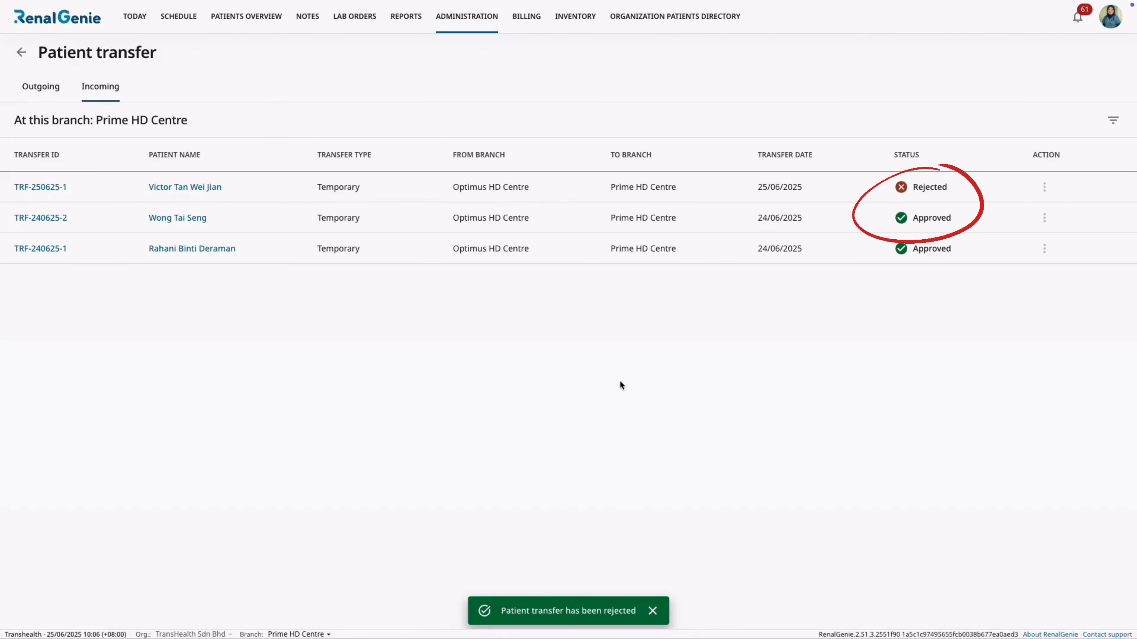